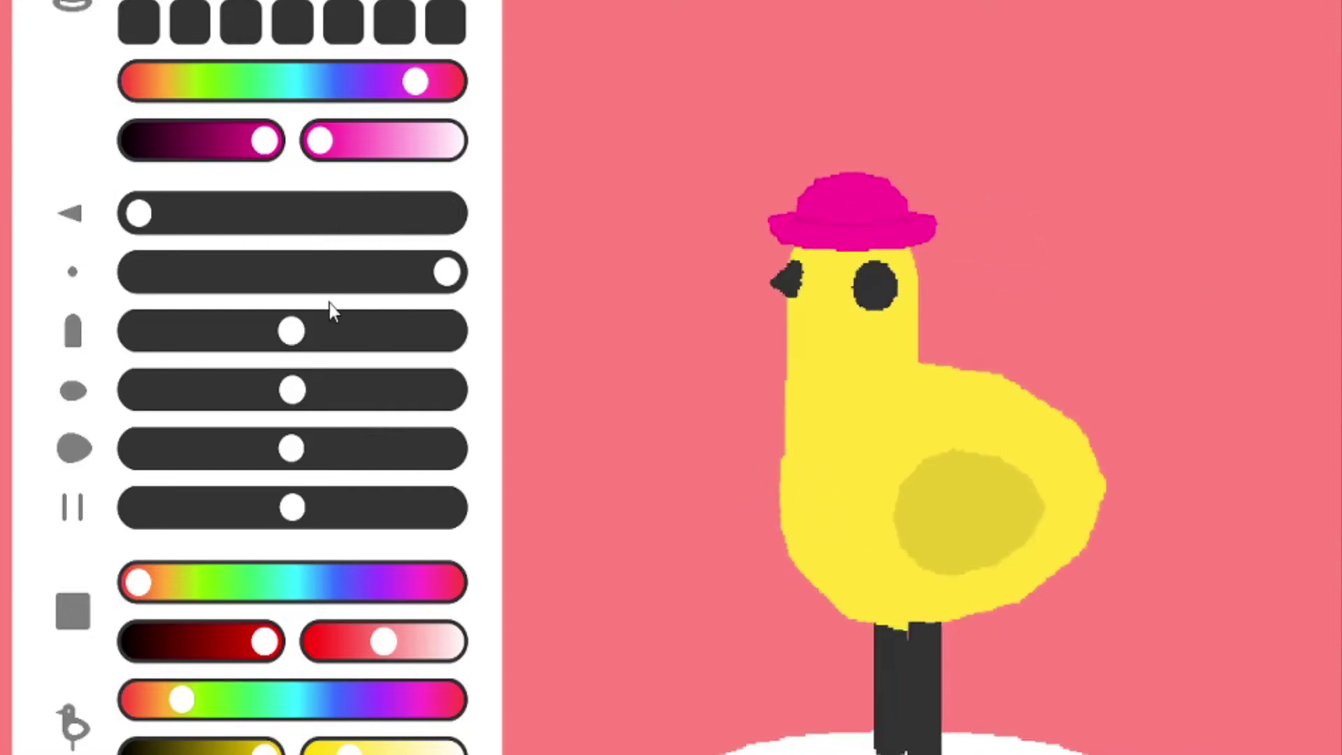
Step: Give the bird a maximum-length neck, reshaped wings and a large tail
{"action": "left_click_drag", "start_coordinate": [292, 332], "coordinate": [446, 331]}
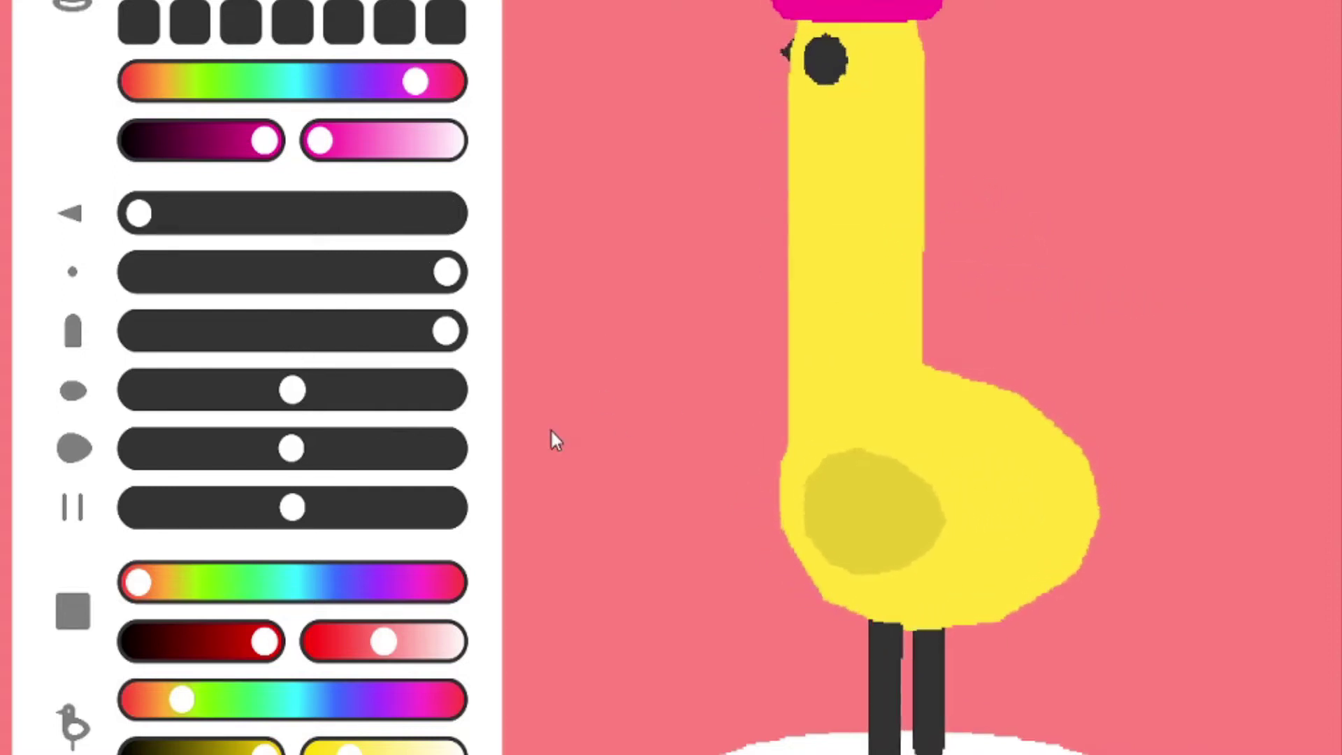
{"action": "left_click", "coordinate": [136, 389]}
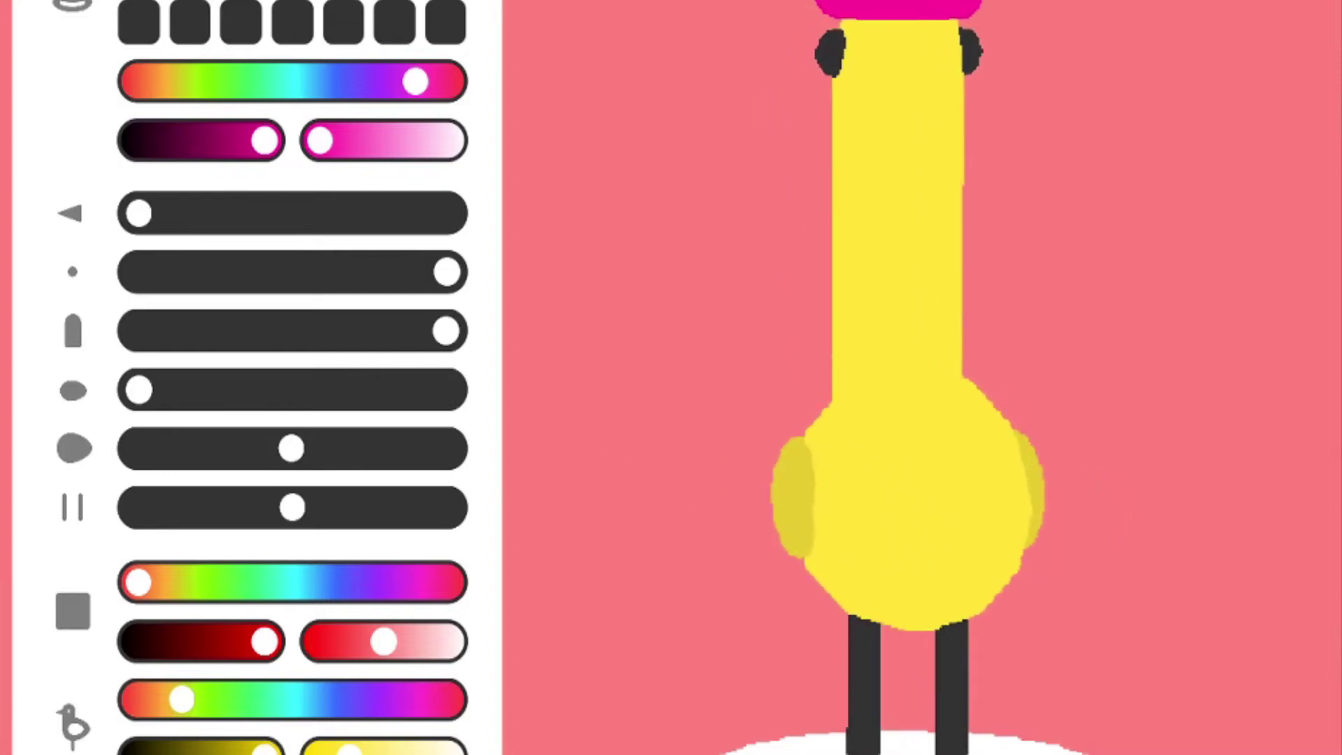
{"action": "left_click", "coordinate": [451, 449]}
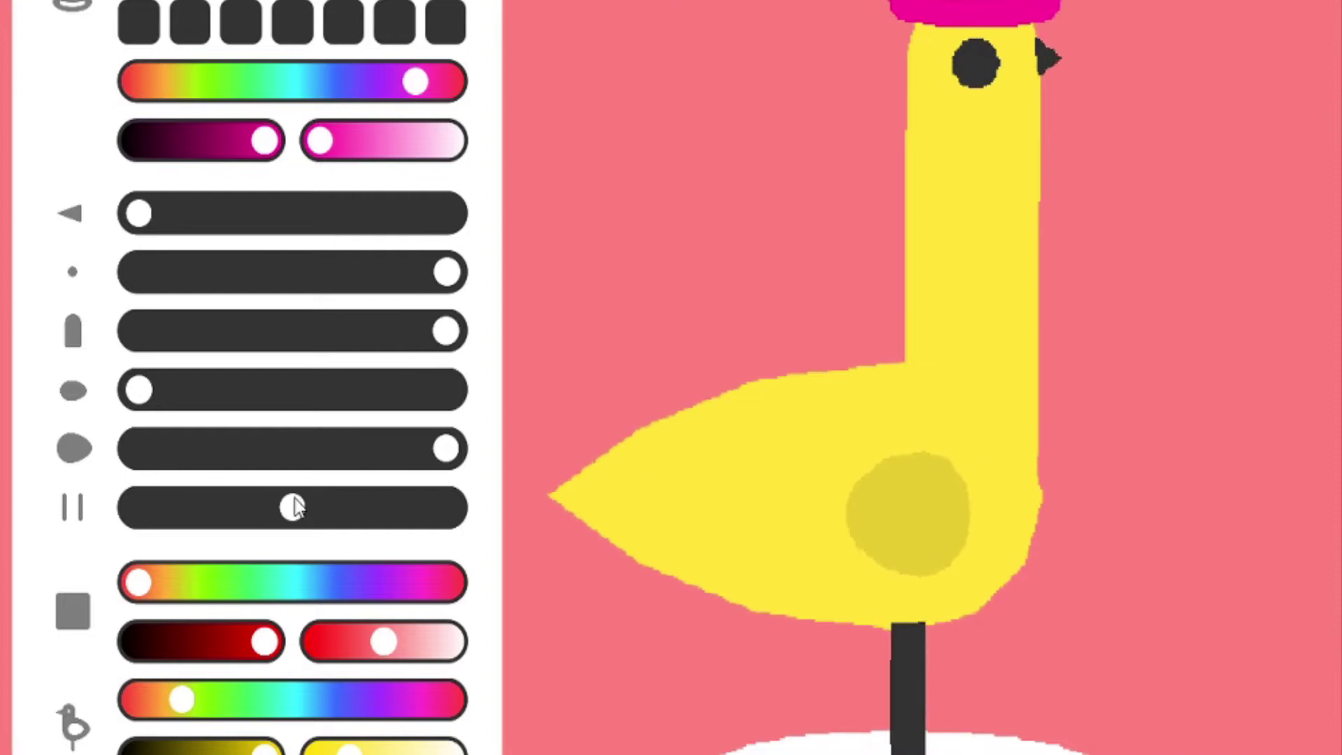
{"action": "left_click", "coordinate": [451, 508]}
{"action": "left_click", "coordinate": [137, 508]}
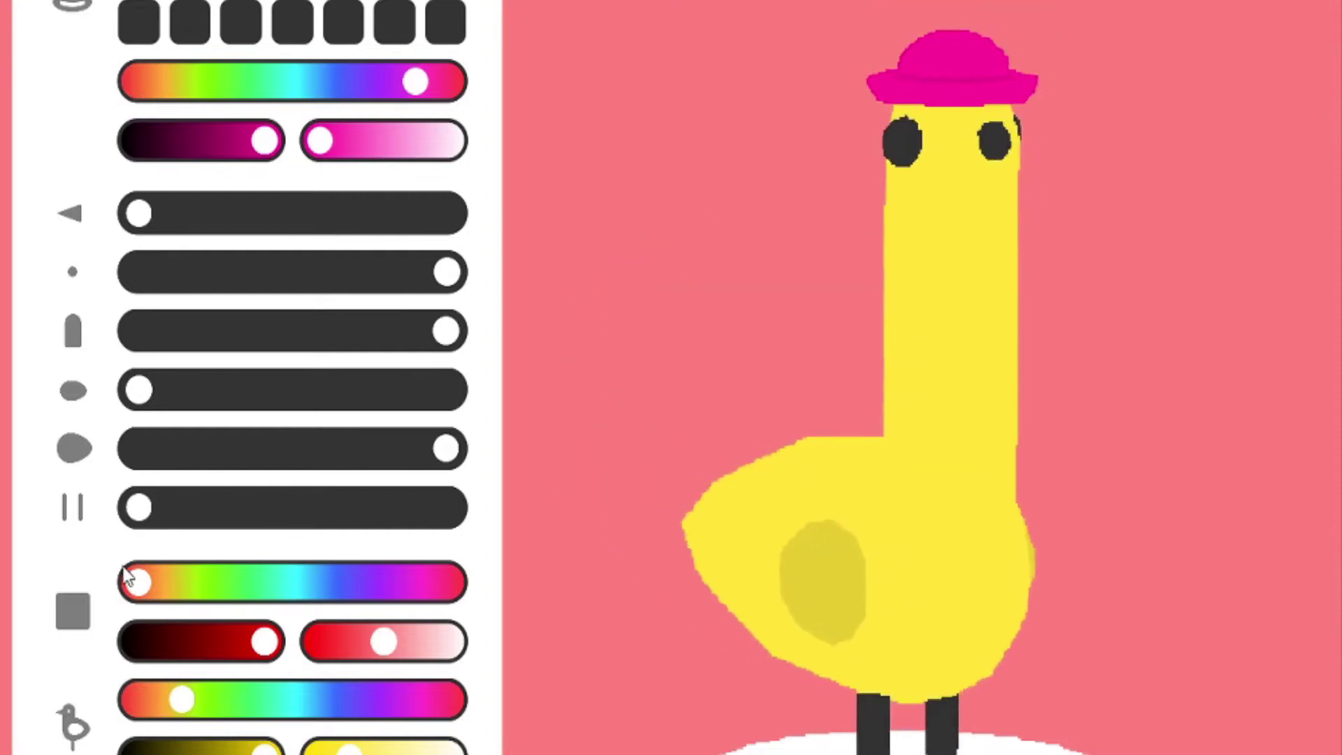
Step: Make the background black and turn the bird pink
{"action": "left_click", "coordinate": [213, 584]}
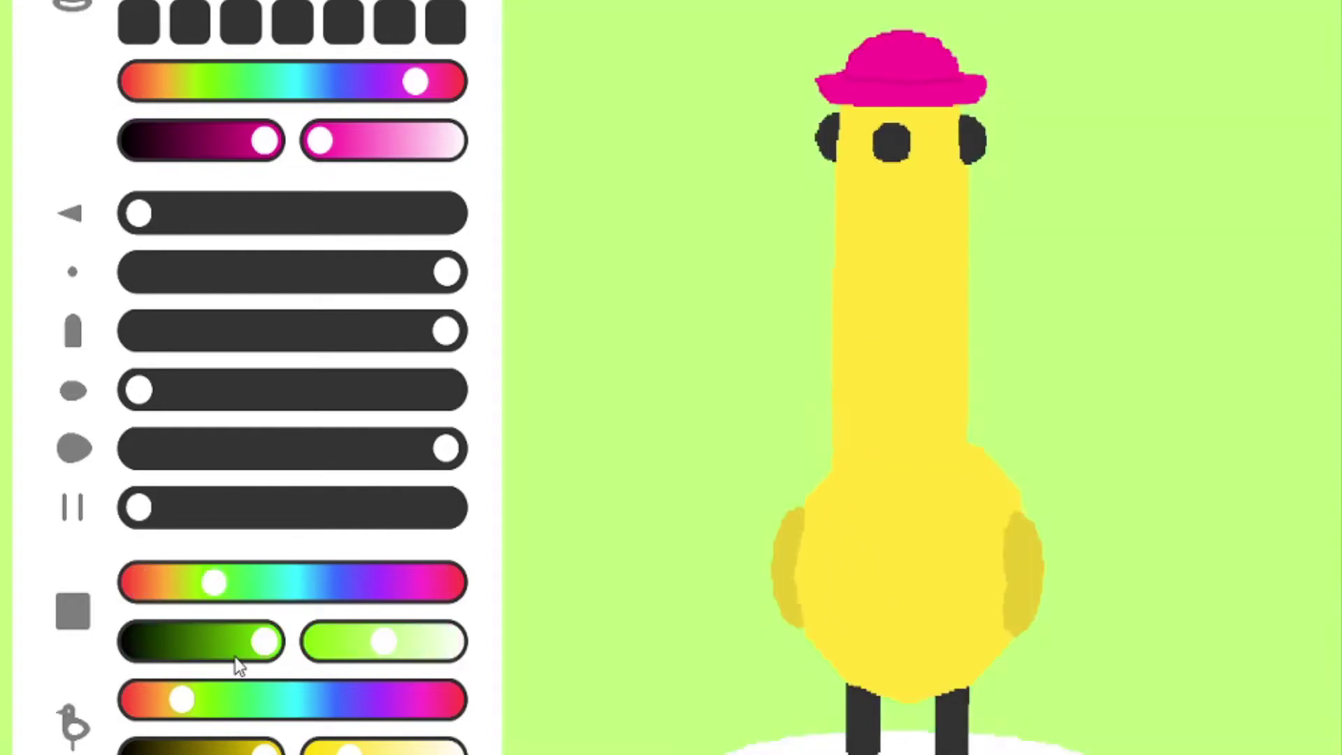
{"action": "left_click", "coordinate": [147, 583]}
{"action": "left_click", "coordinate": [136, 643]}
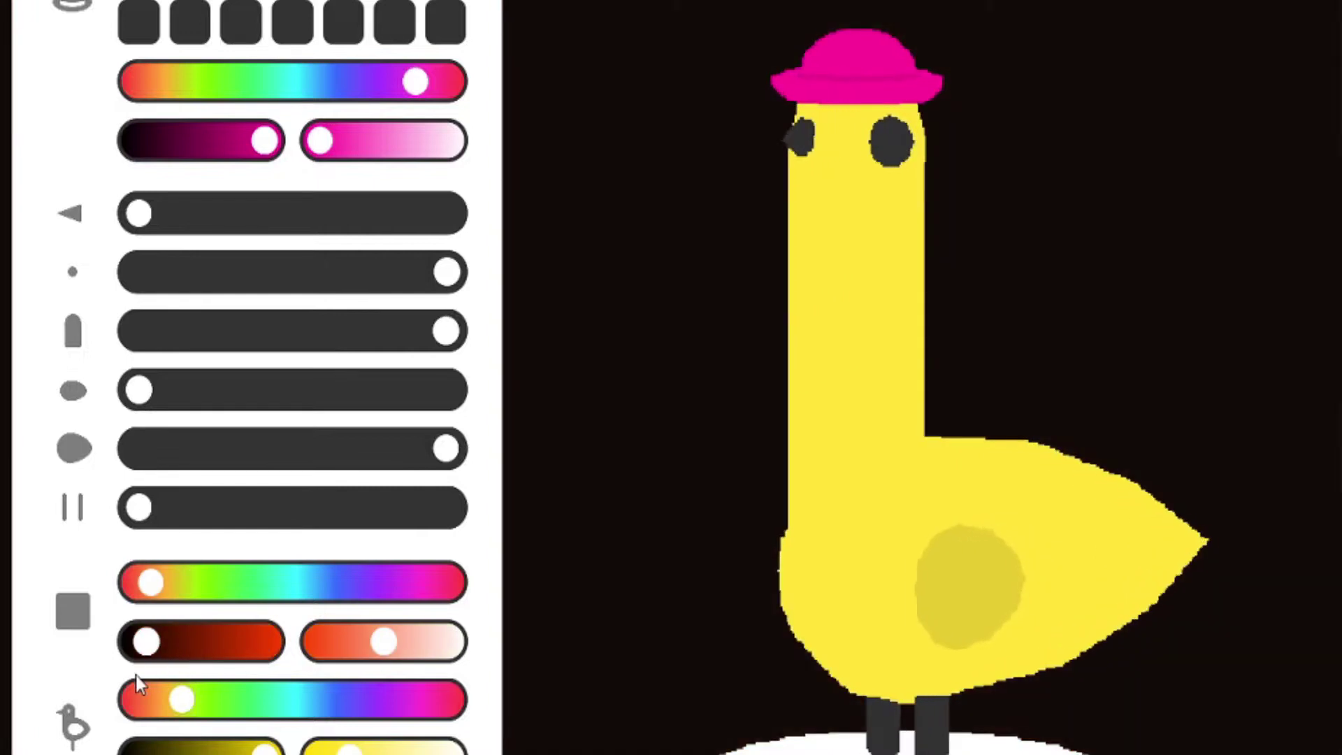
{"action": "left_click", "coordinate": [420, 700]}
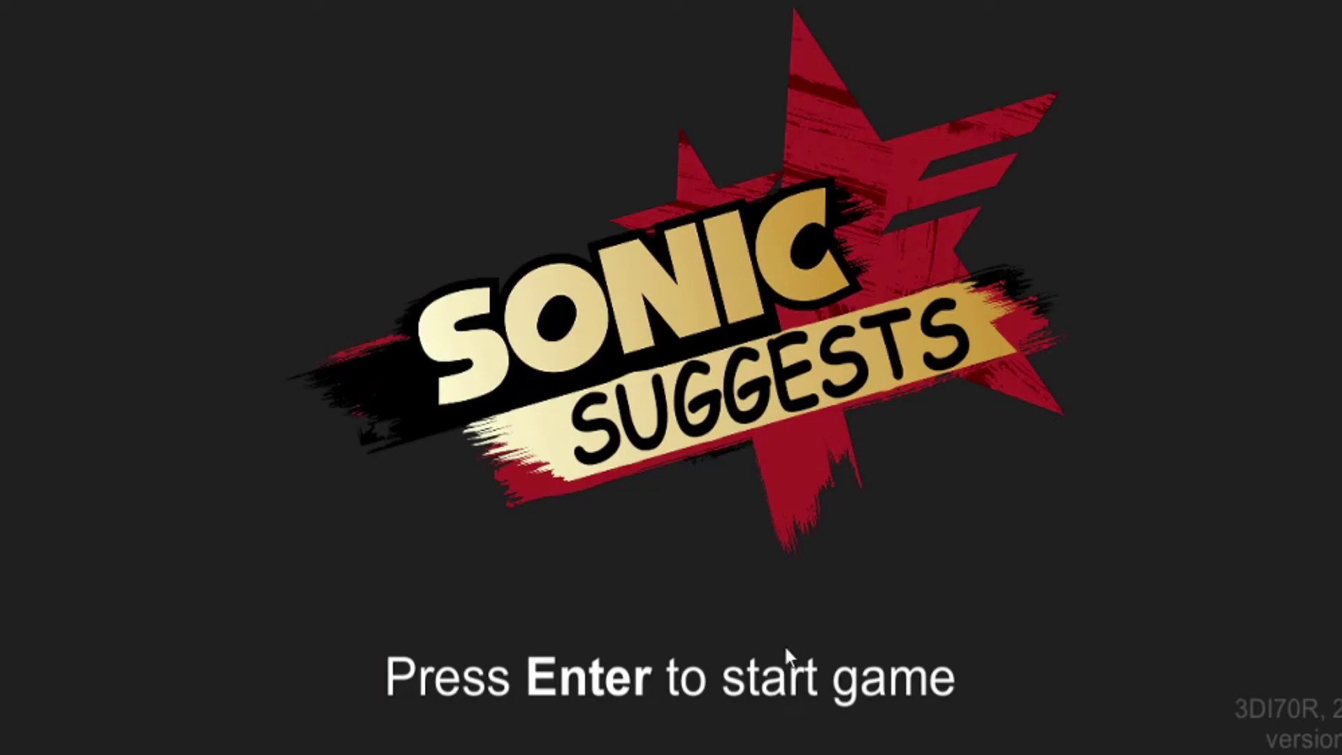
Step: Start Sonic Suggests and run Sonic past the red spring and through the tall grass
{"action": "key", "text": "Return"}
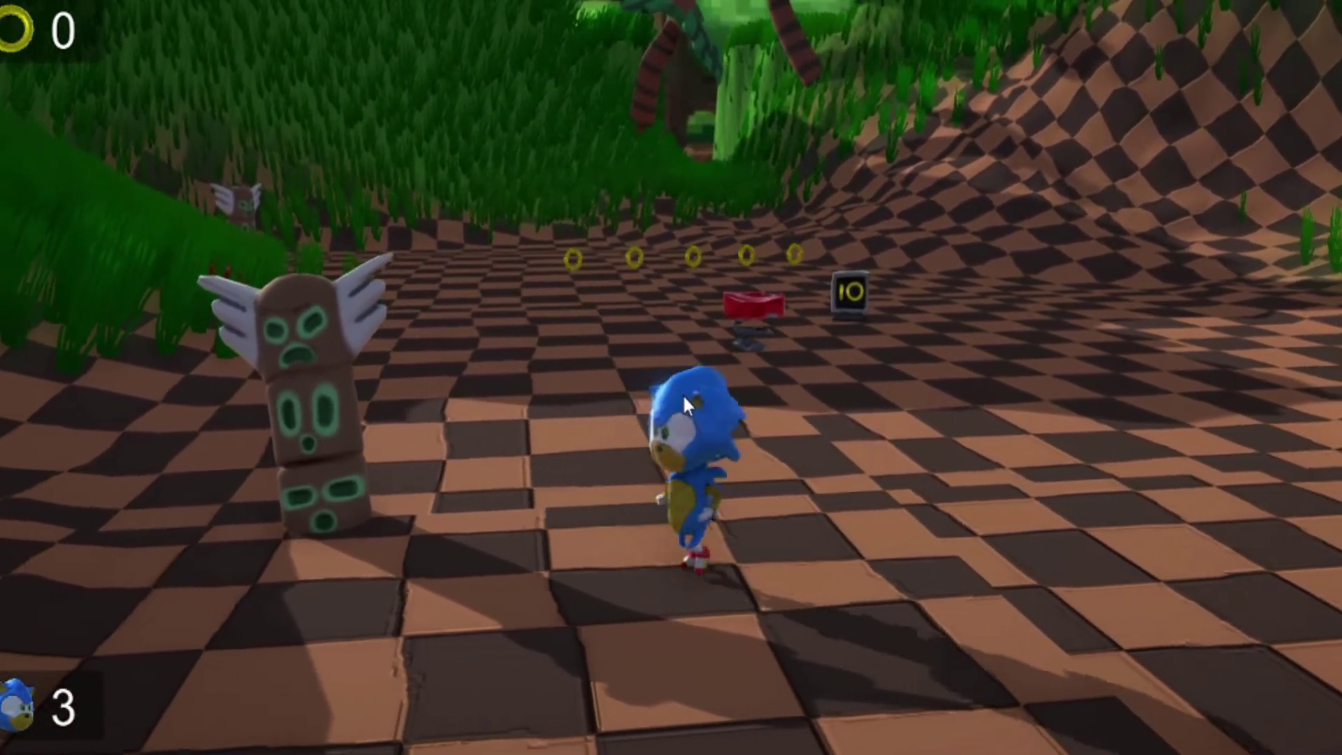
{"action": "key", "text": "w"}
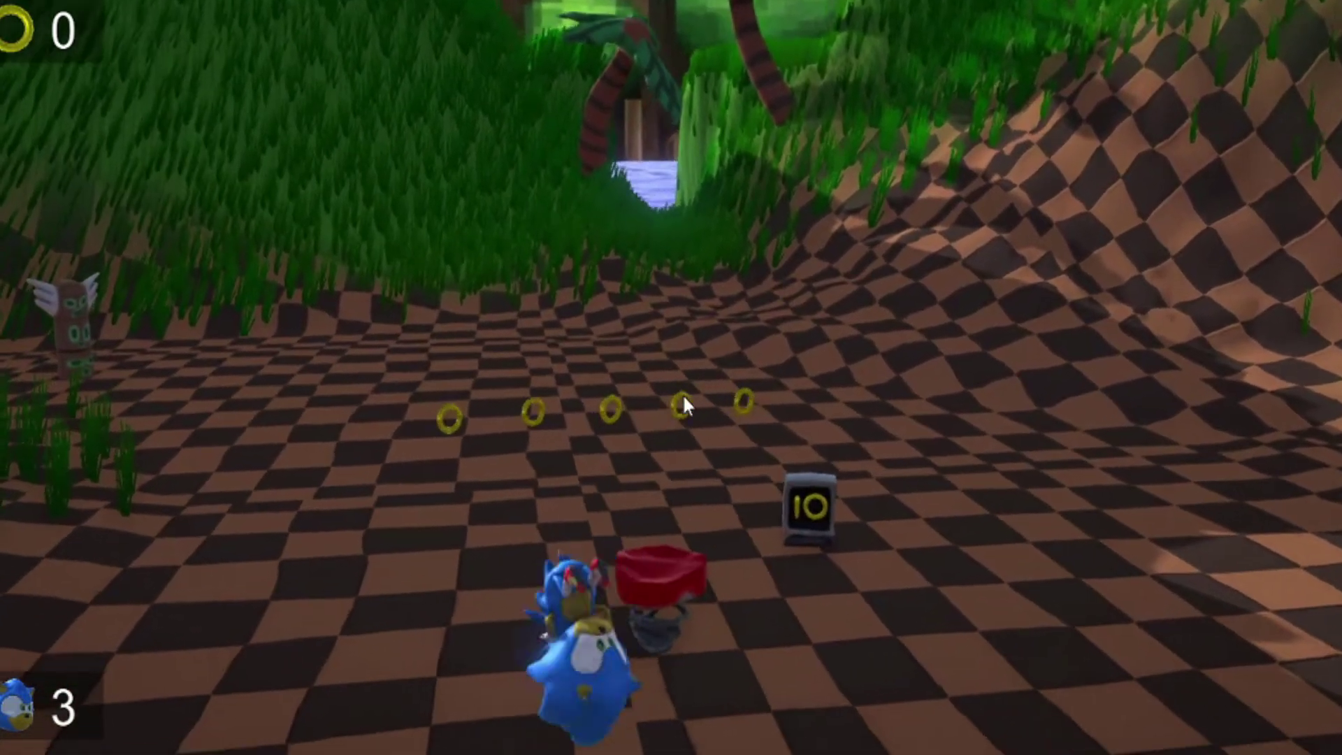
{"action": "key", "text": "a"}
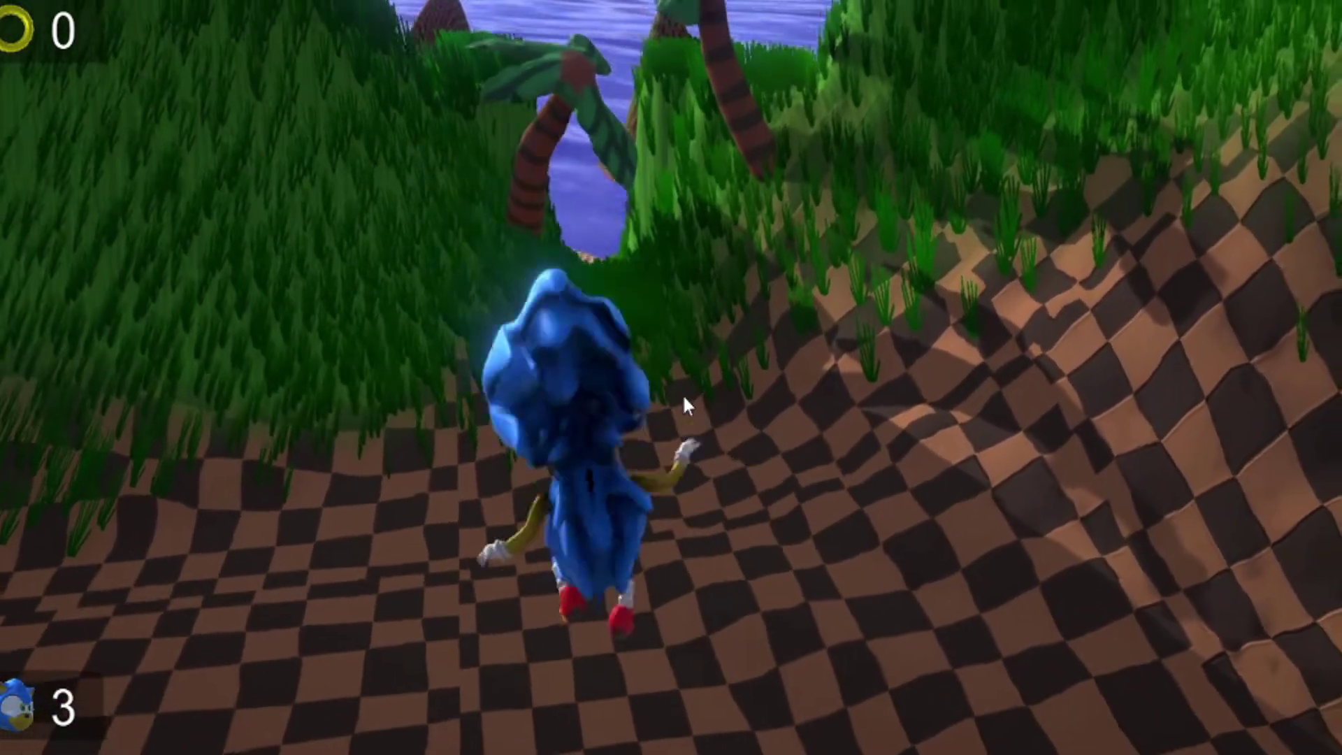
{"action": "key", "text": "w"}
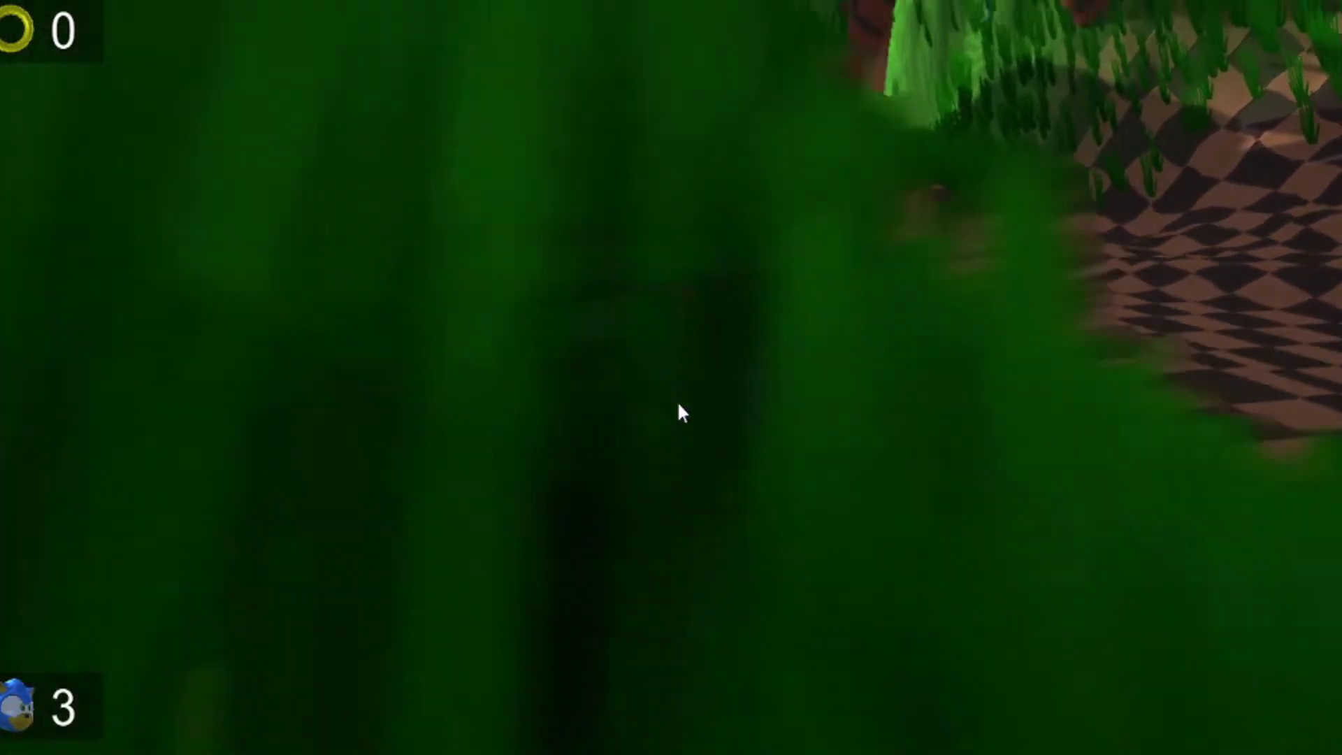
{"action": "key", "text": "w"}
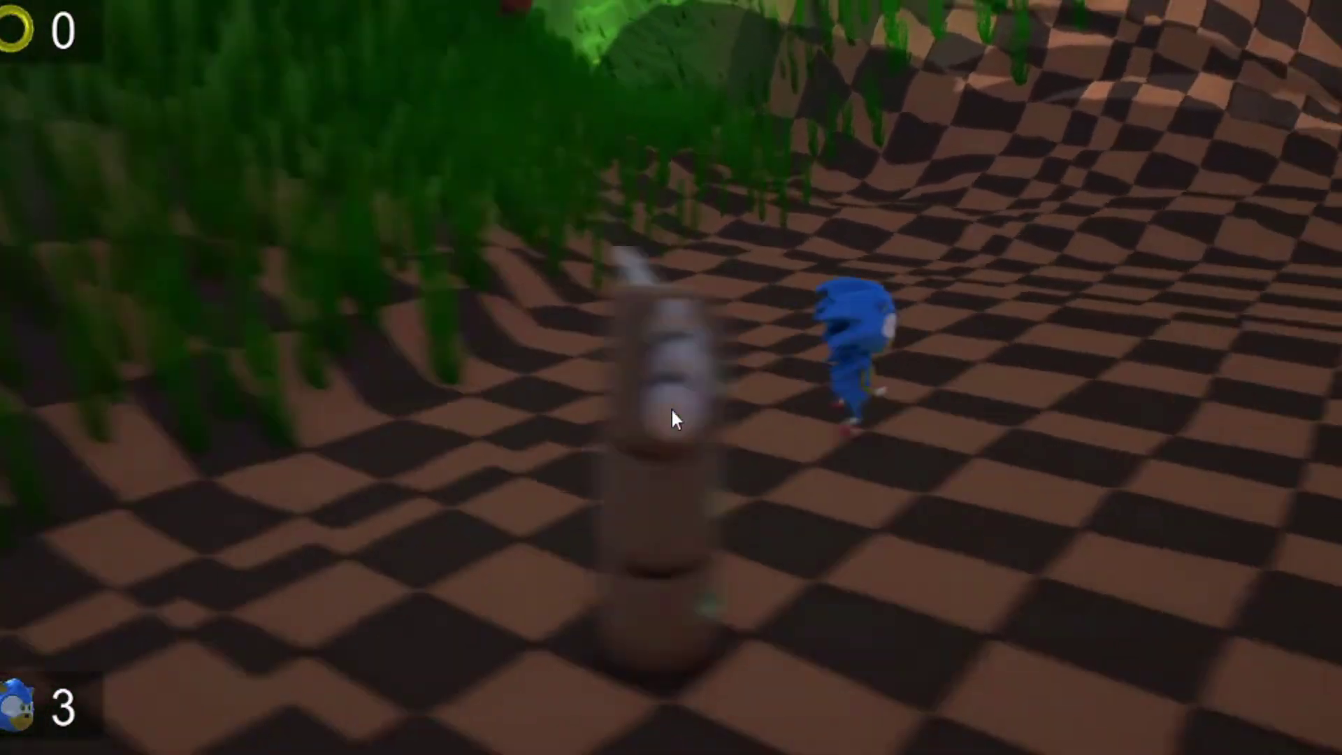
{"action": "key", "text": "w"}
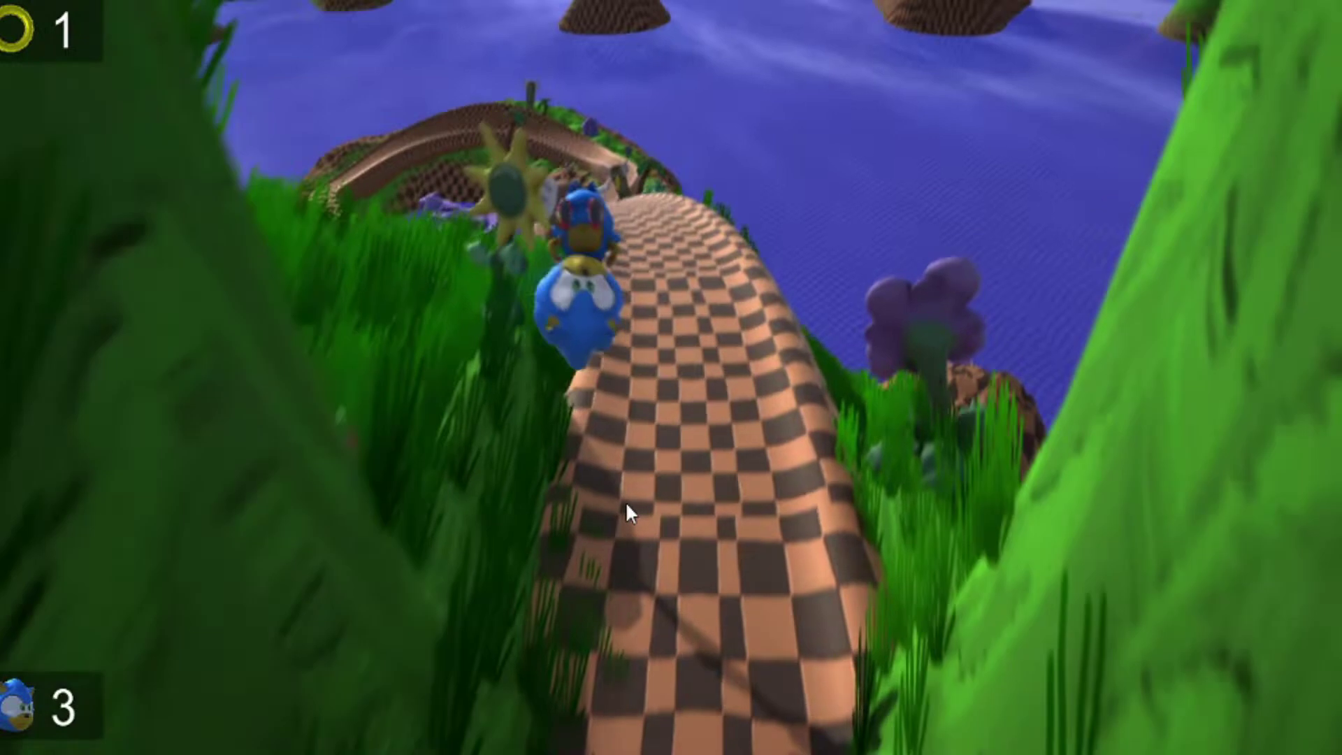
{"action": "key", "text": "w"}
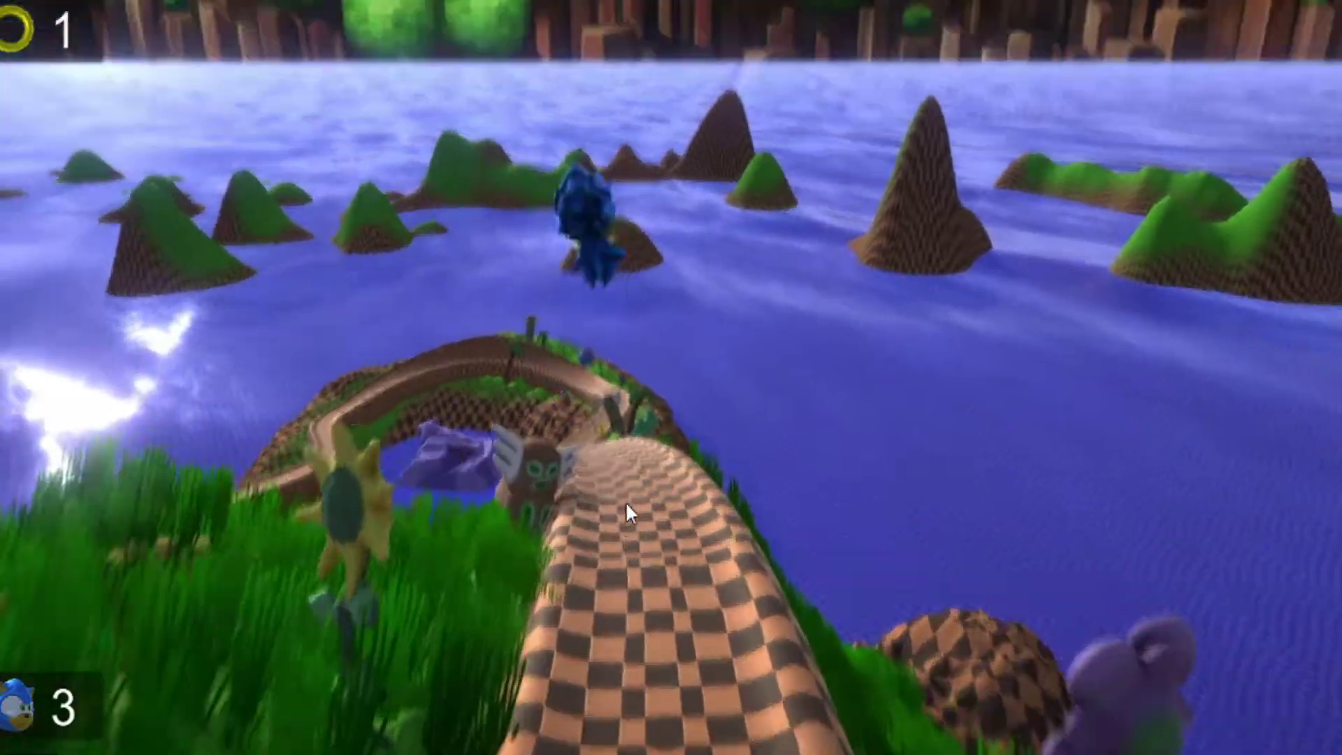
Step: Run Sonic along the winding checkered path through the rings to the checkered wall
{"action": "key", "text": "w"}
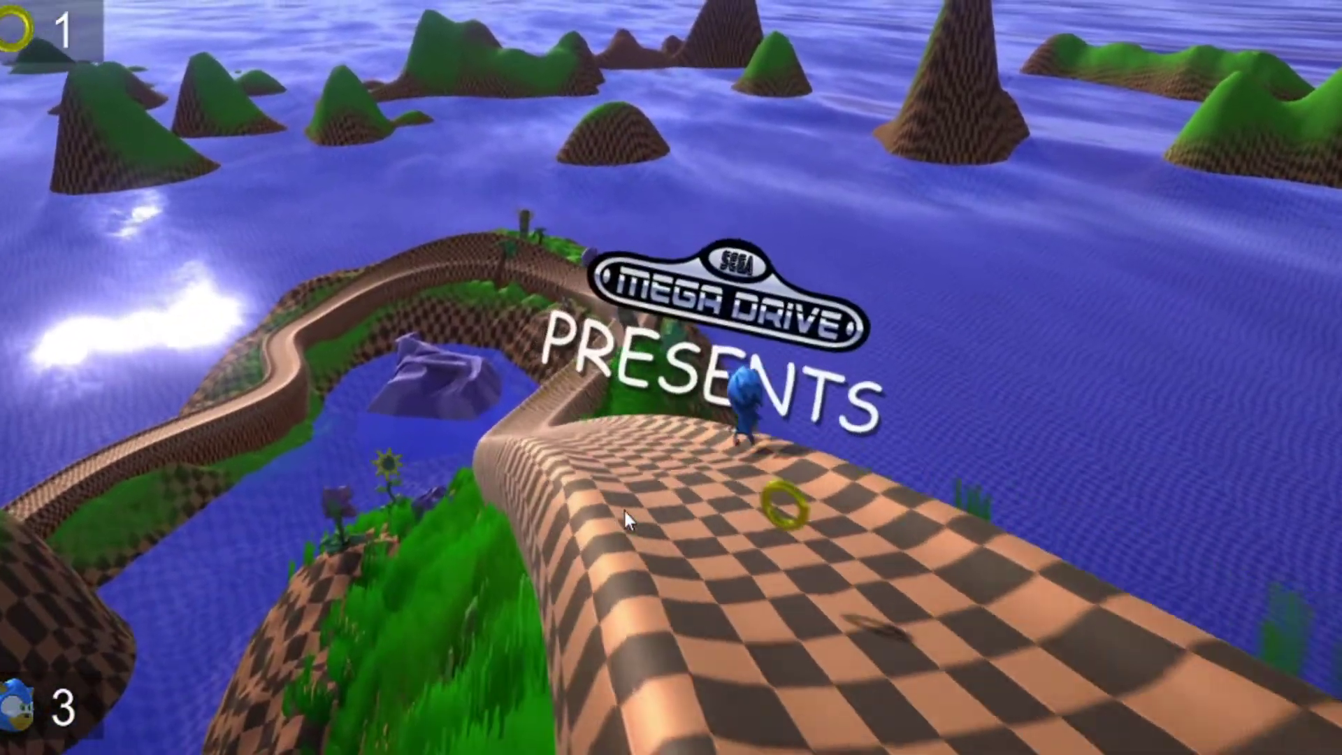
{"action": "key", "text": "w"}
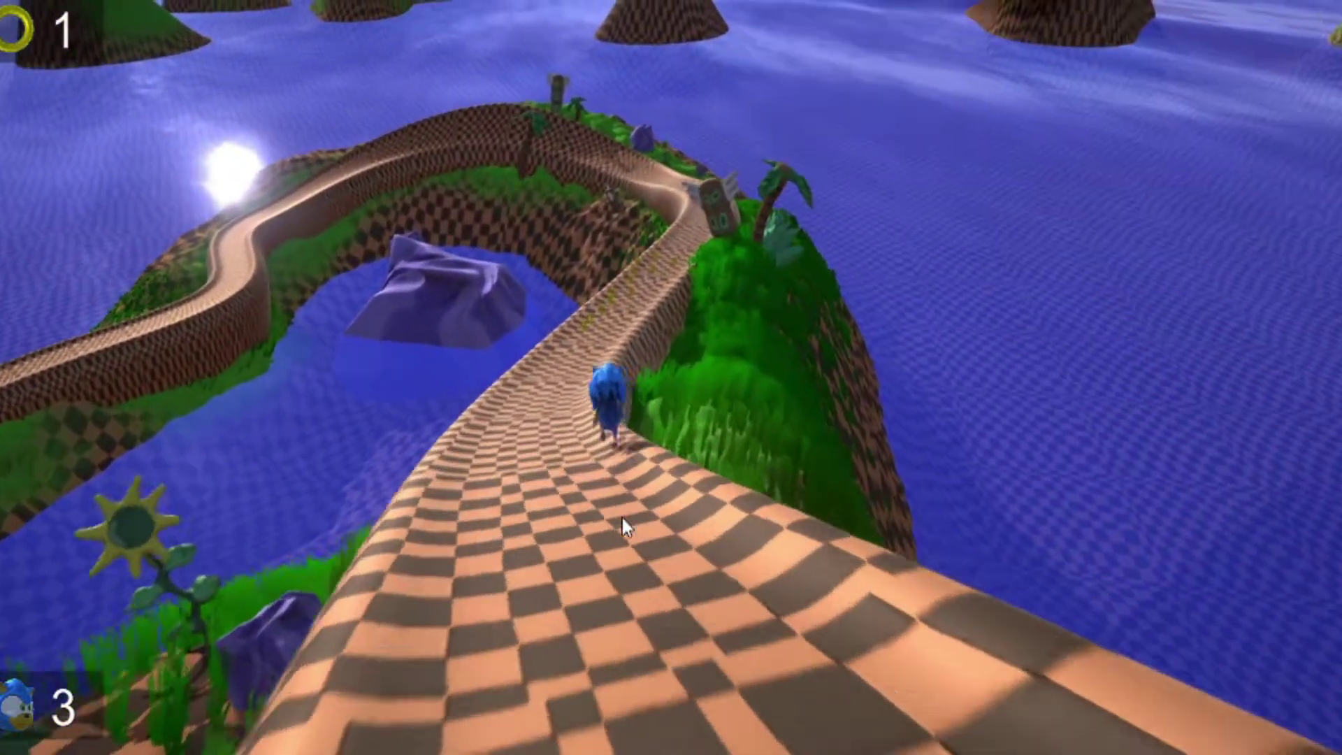
{"action": "key", "text": "w"}
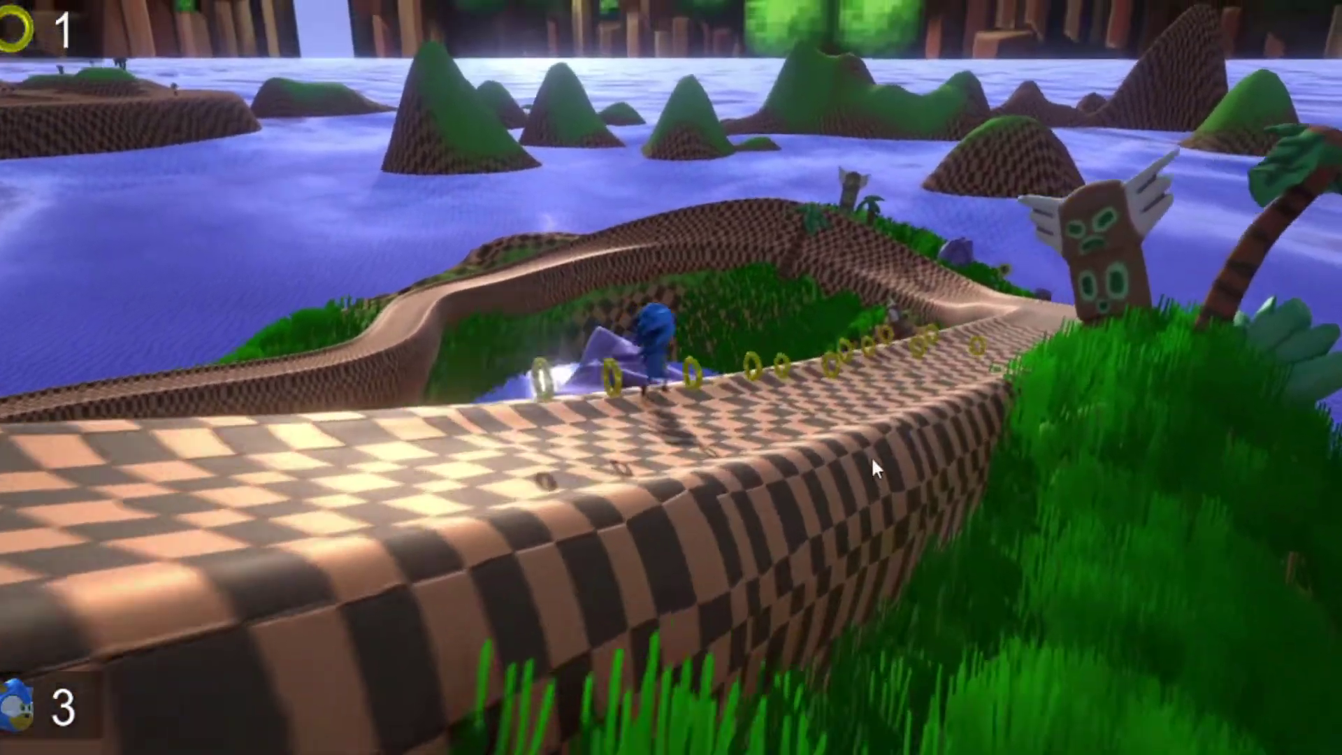
{"action": "key", "text": "w"}
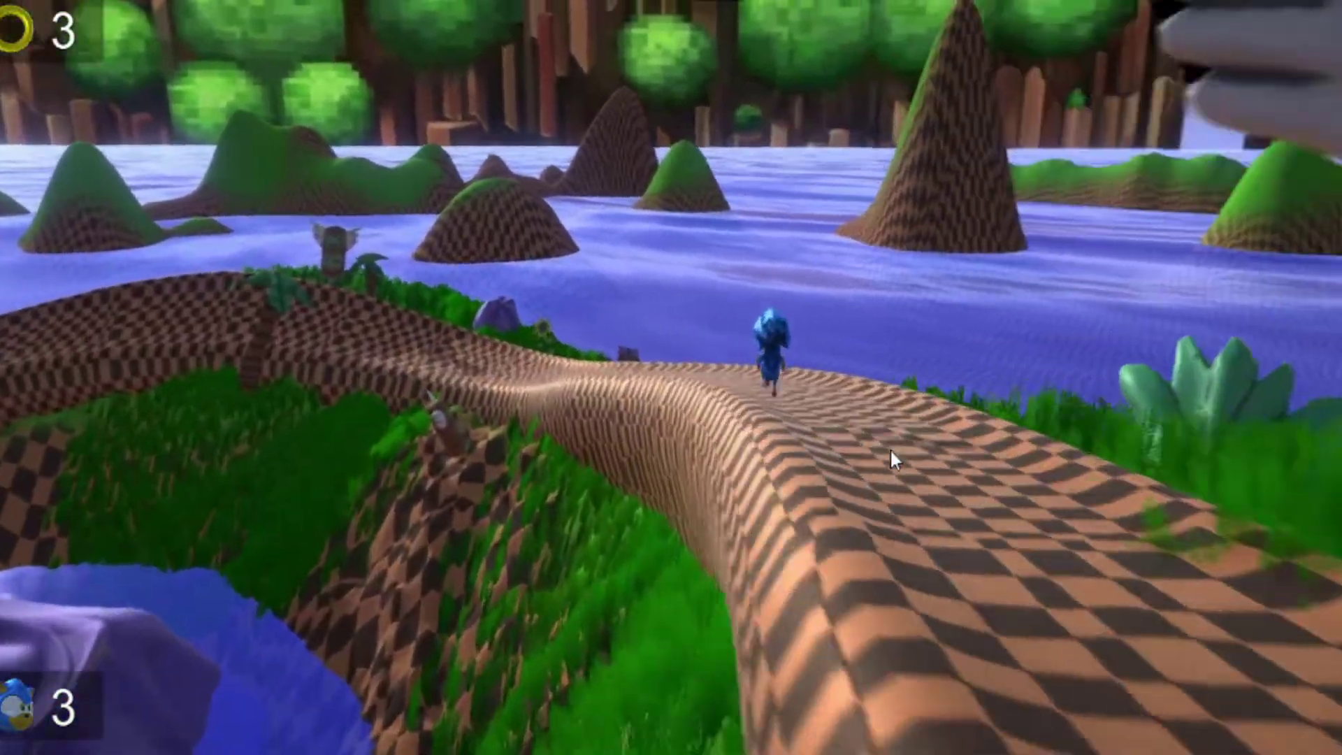
{"action": "key", "text": "w"}
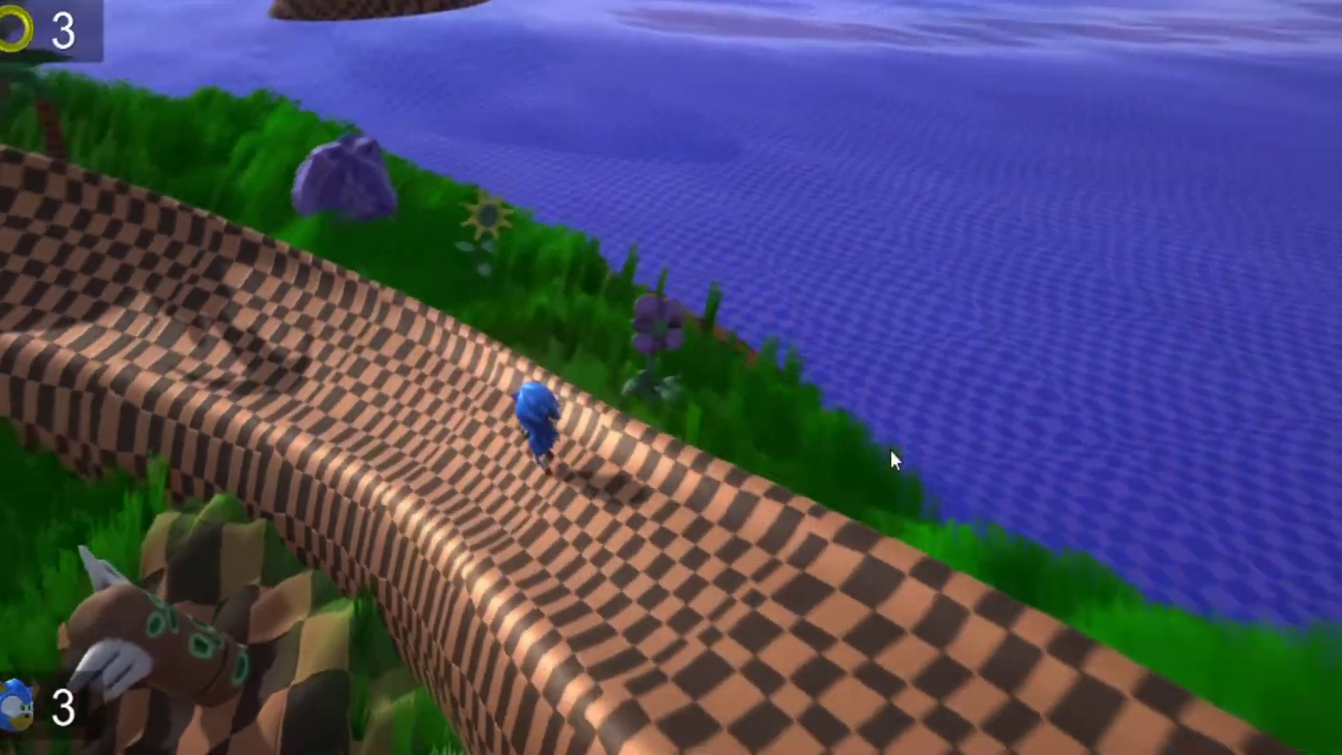
{"action": "key", "text": "w"}
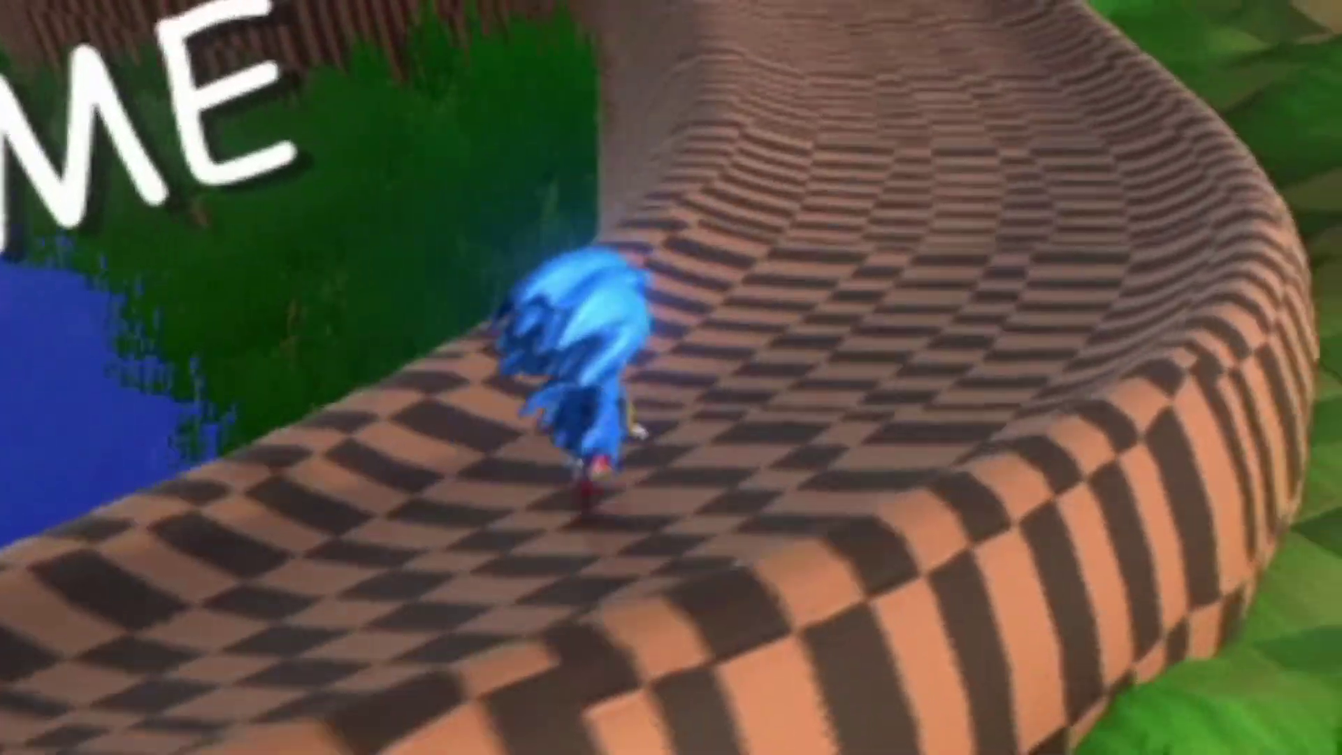
{"action": "key", "text": "w"}
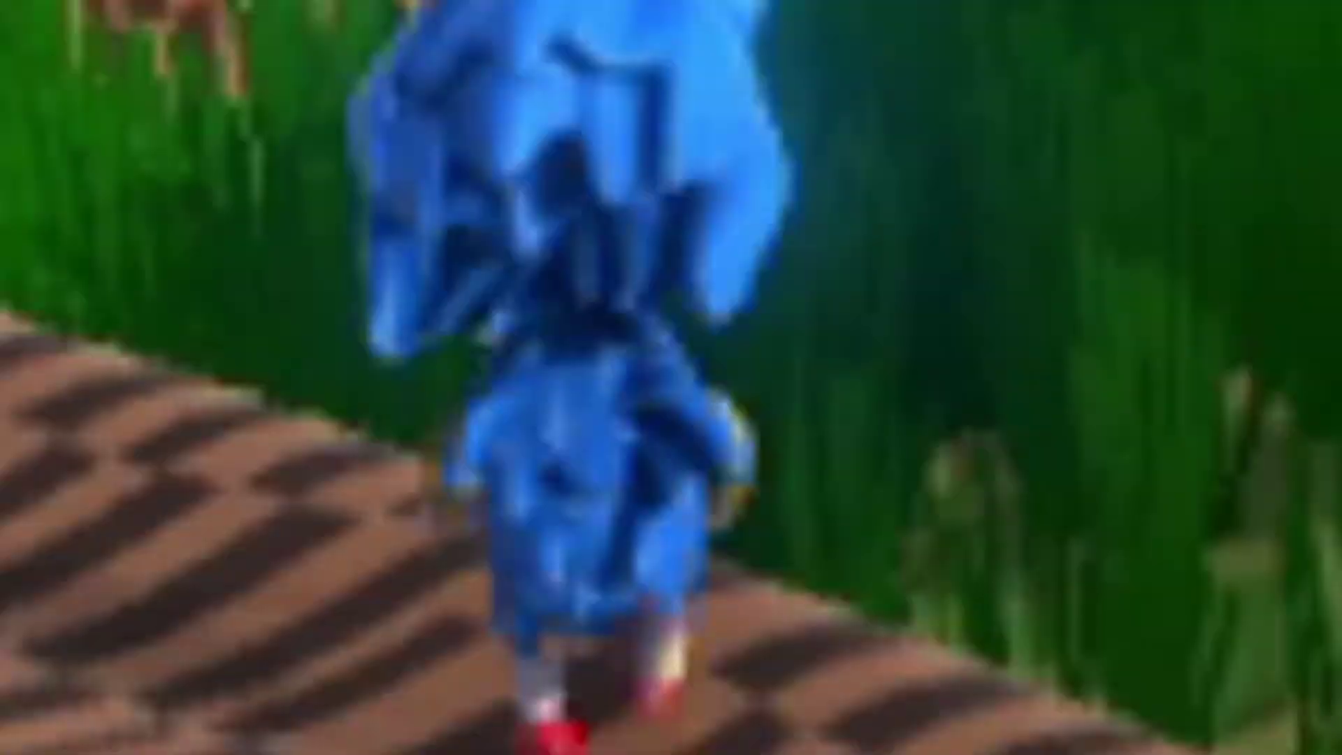
{"action": "key", "text": "w"}
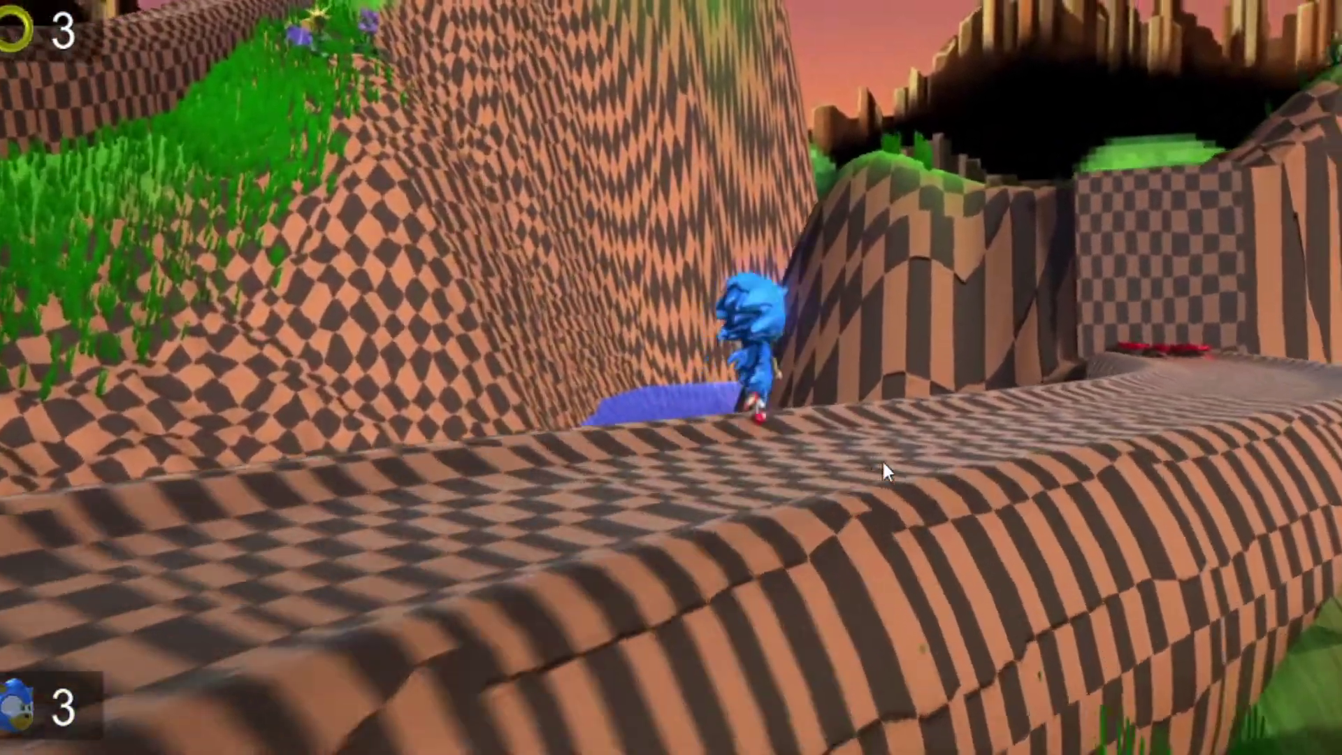
{"action": "key", "text": "w"}
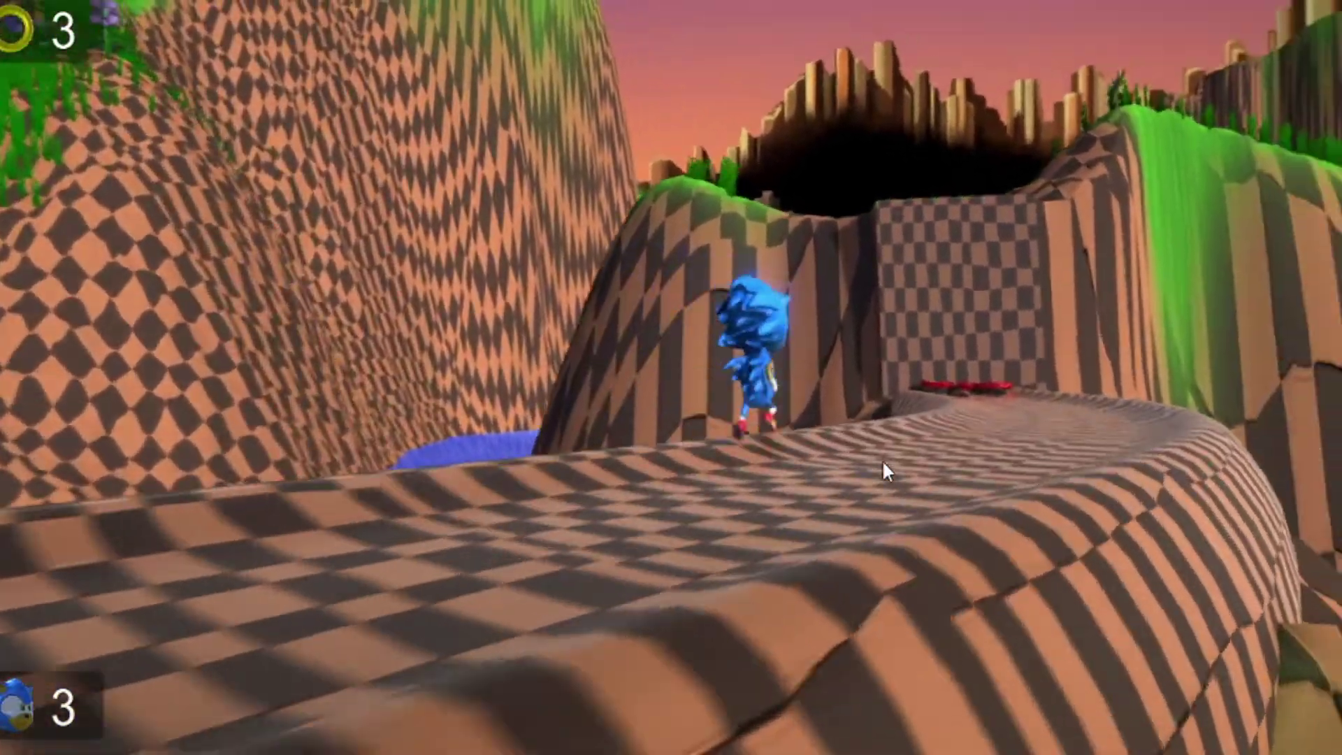
Step: Jump Sonic over the wall, collect plateau rings, and run onto the red spring pad
{"action": "key", "text": "space"}
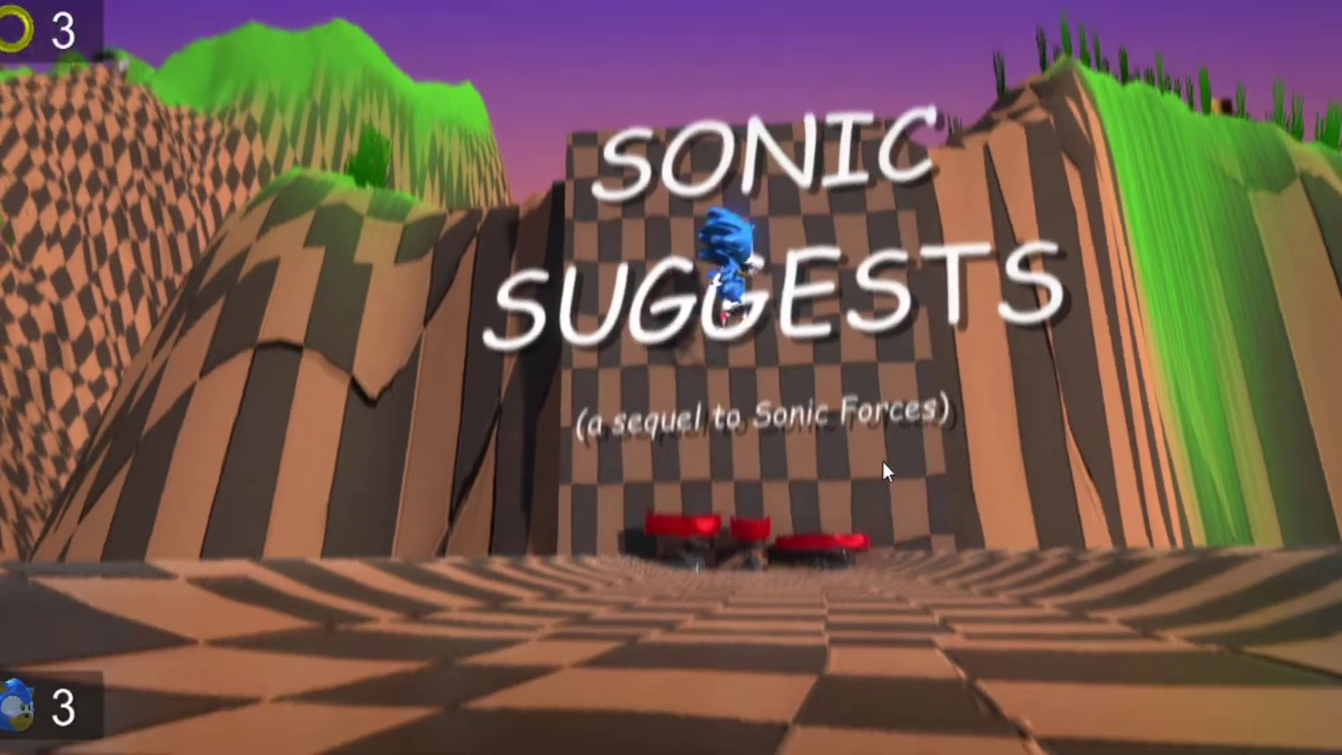
{"action": "key", "text": "w"}
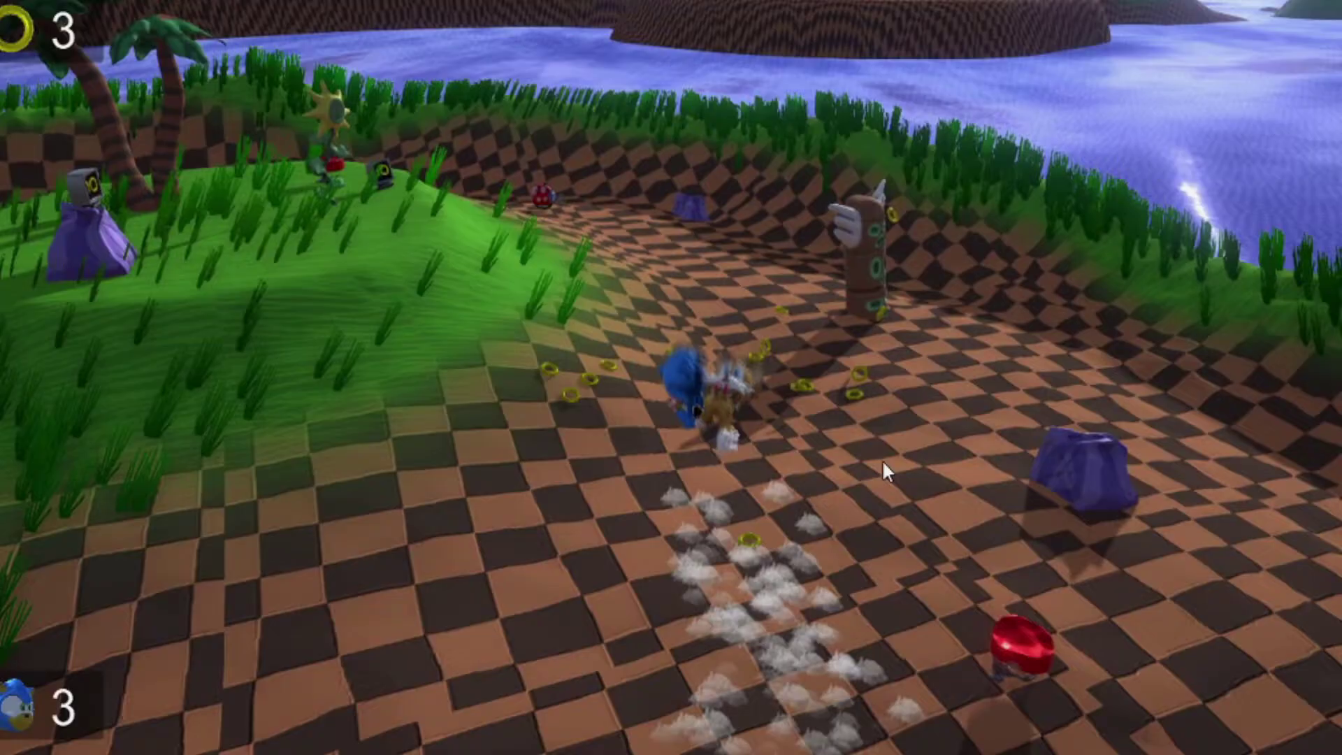
{"action": "key", "text": "w"}
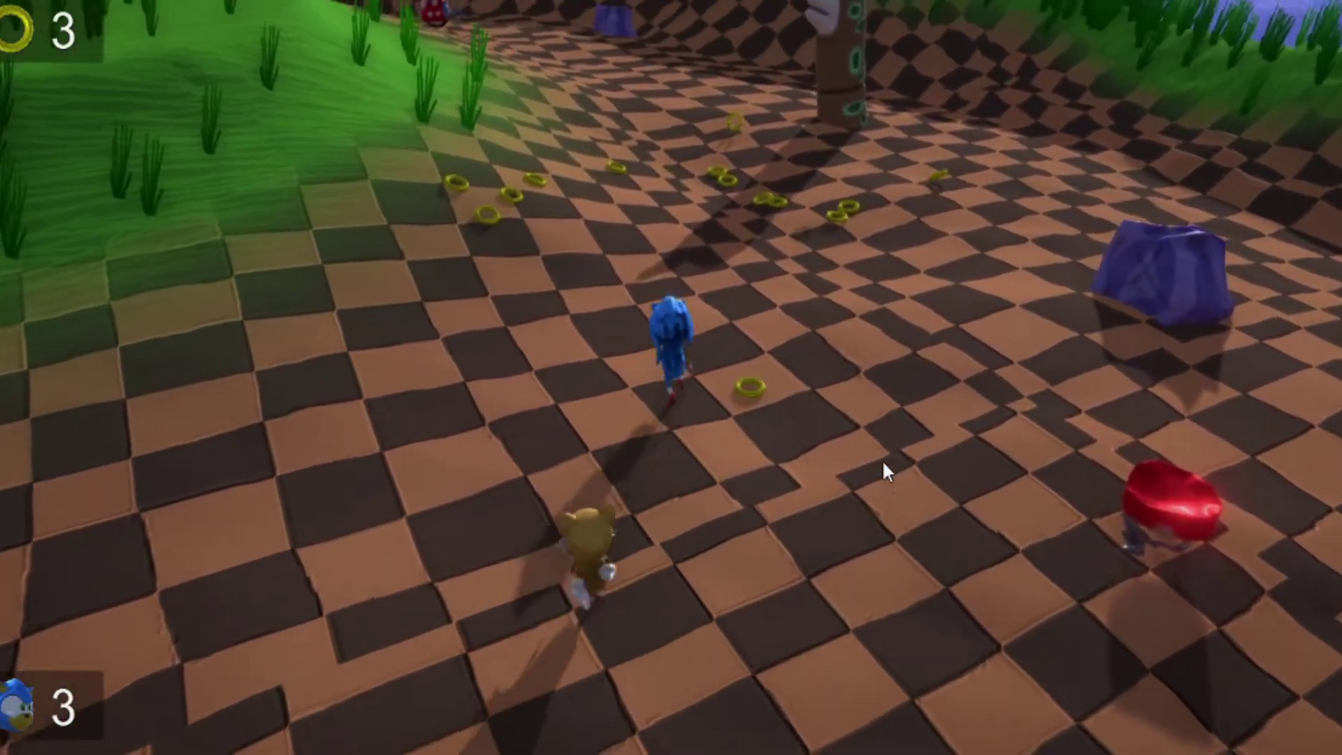
{"action": "key", "text": "w"}
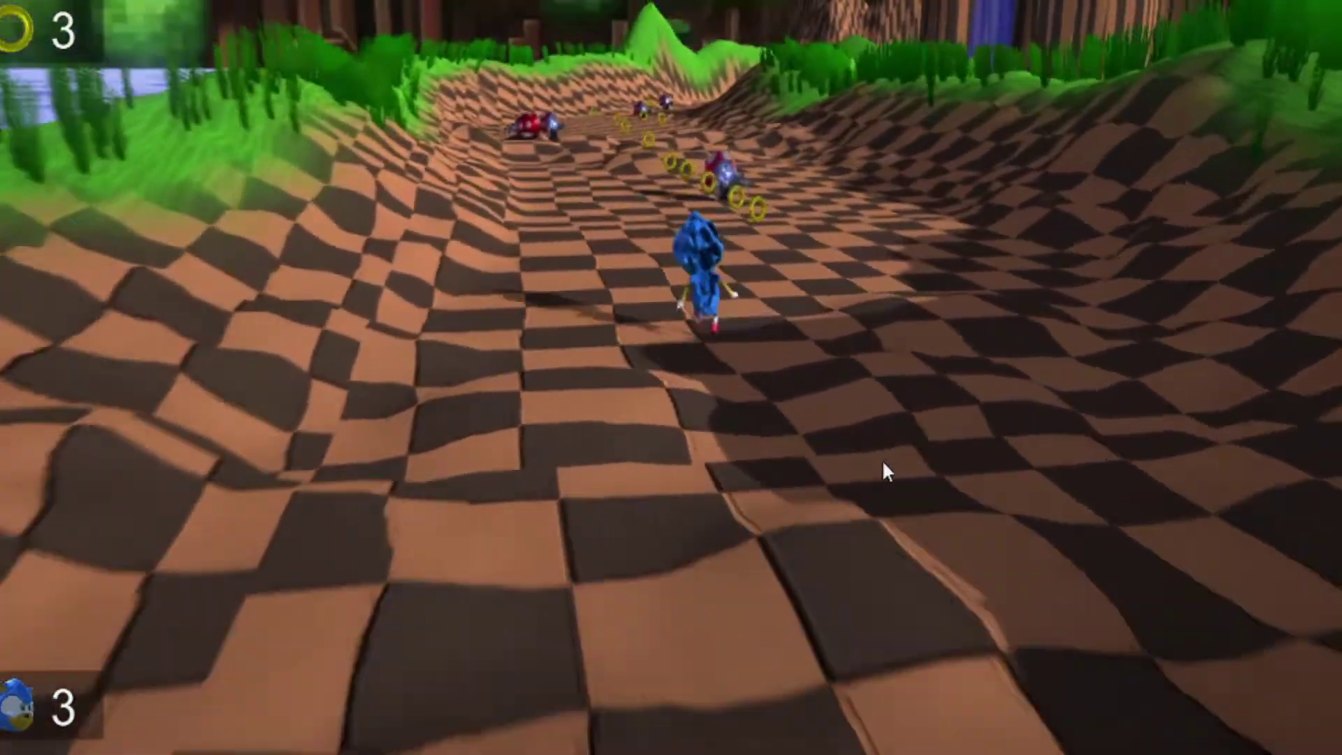
{"action": "key", "text": "space"}
{"action": "key", "text": "w"}
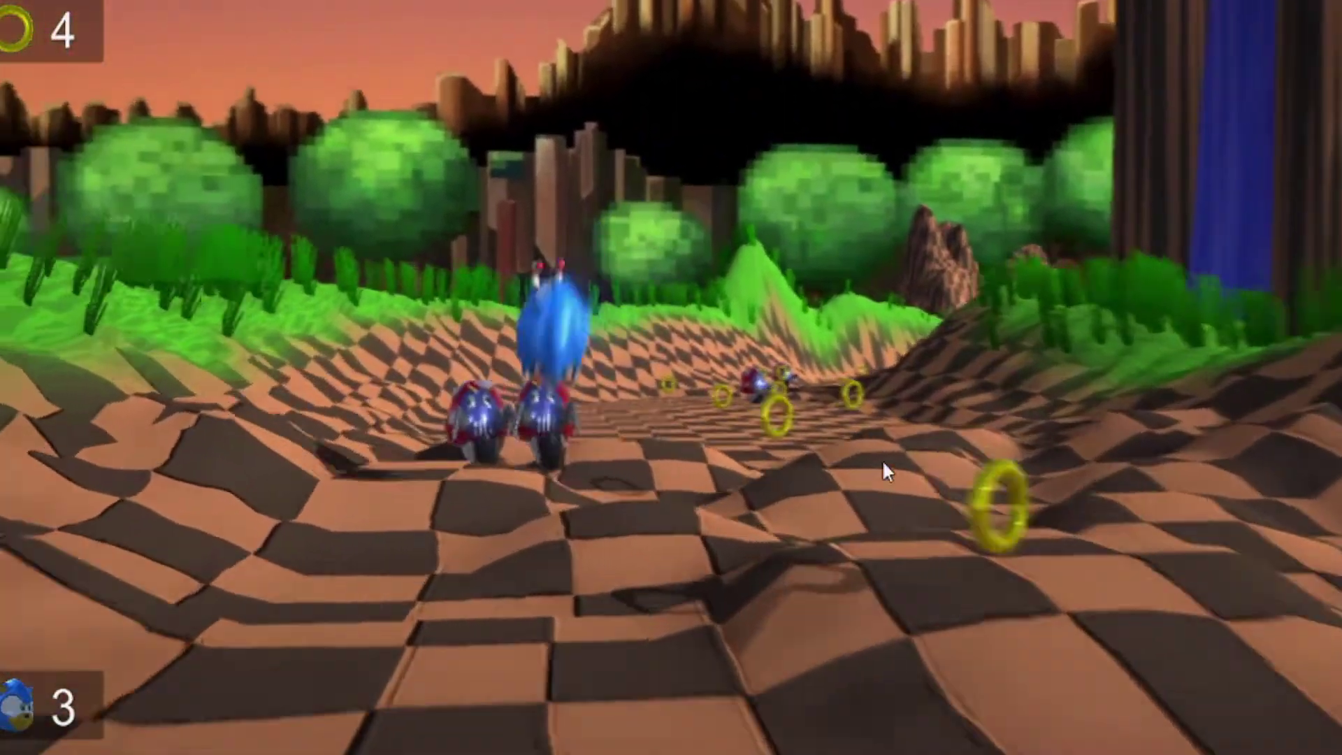
{"action": "key", "text": "w"}
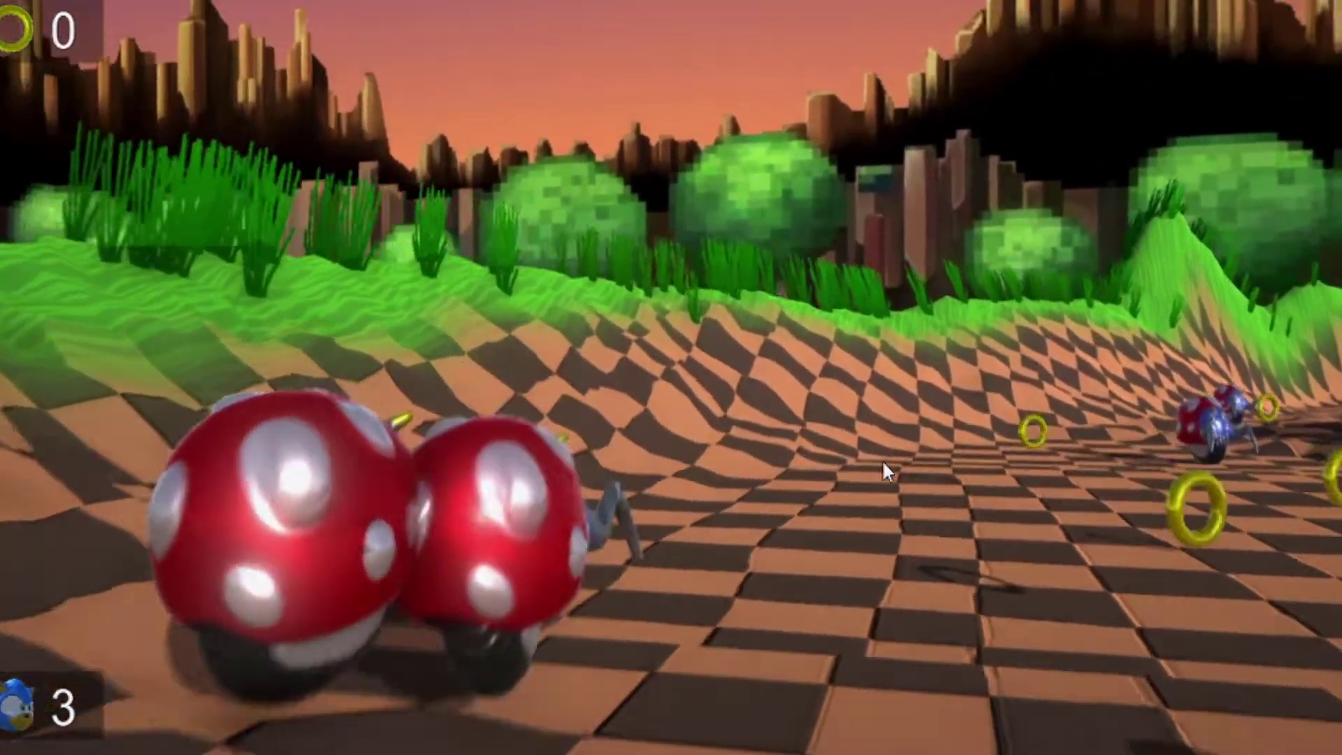
{"action": "key", "text": "w"}
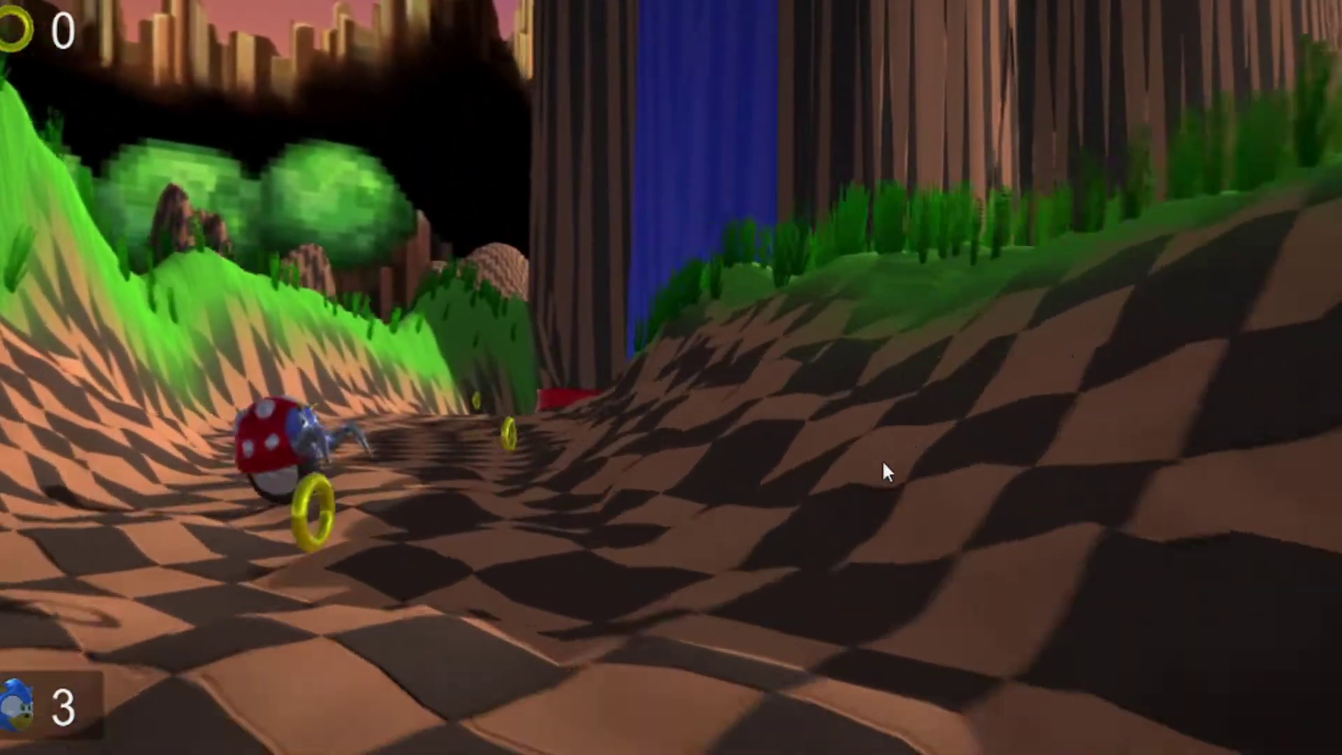
{"action": "key", "text": "w"}
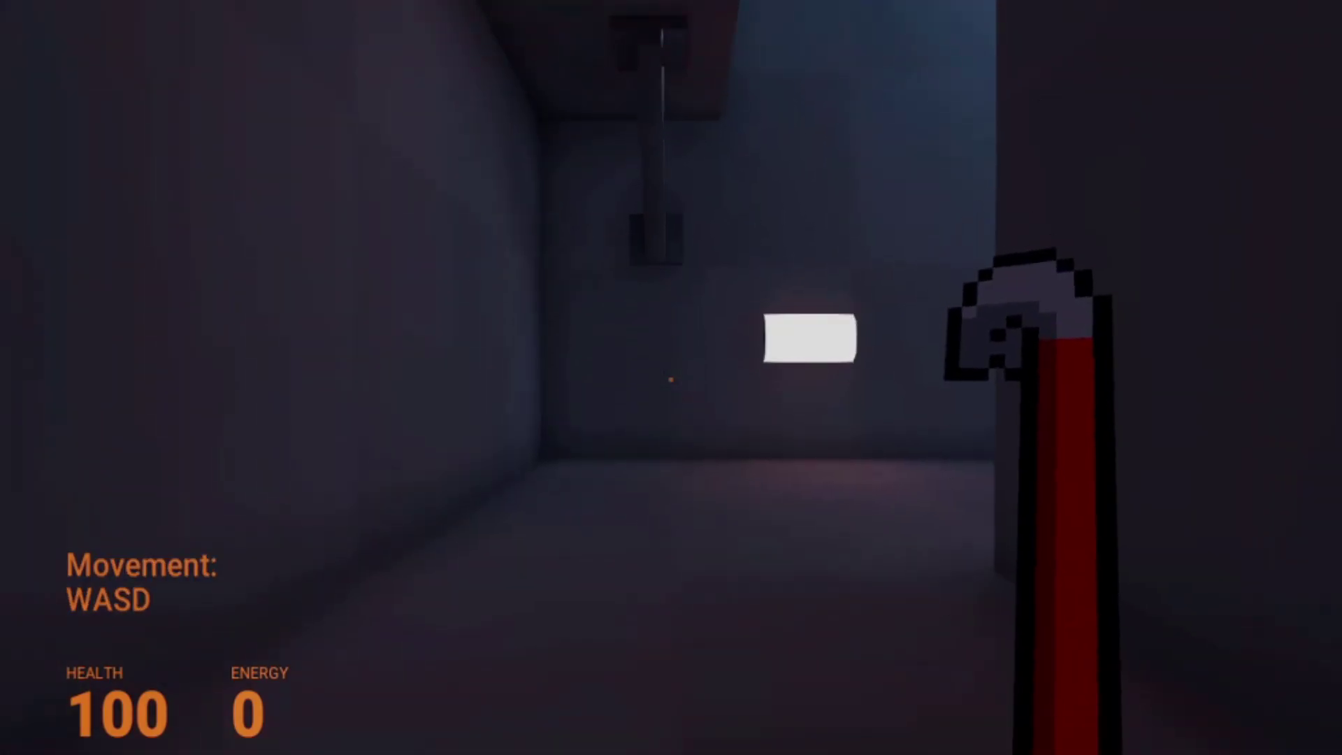
Step: Walk forward toward the lit panel on the far wall
{"action": "key", "text": "w"}
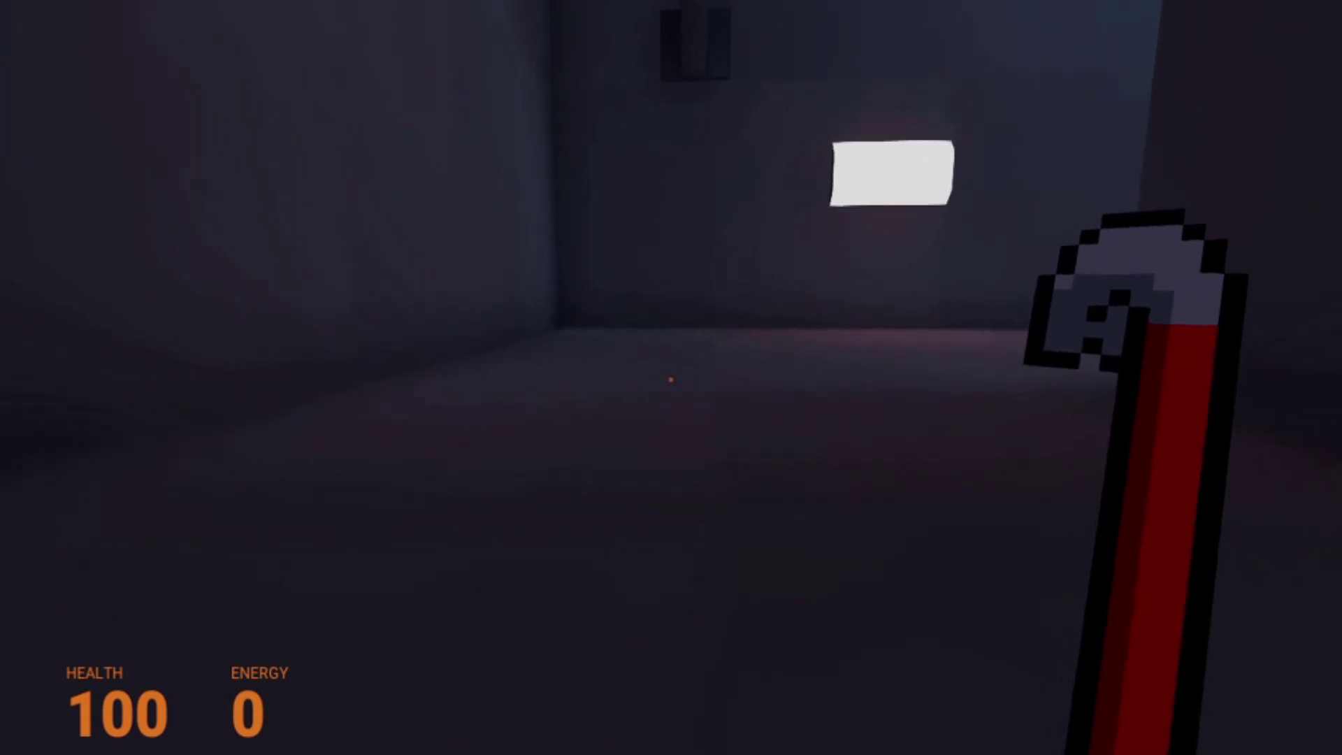